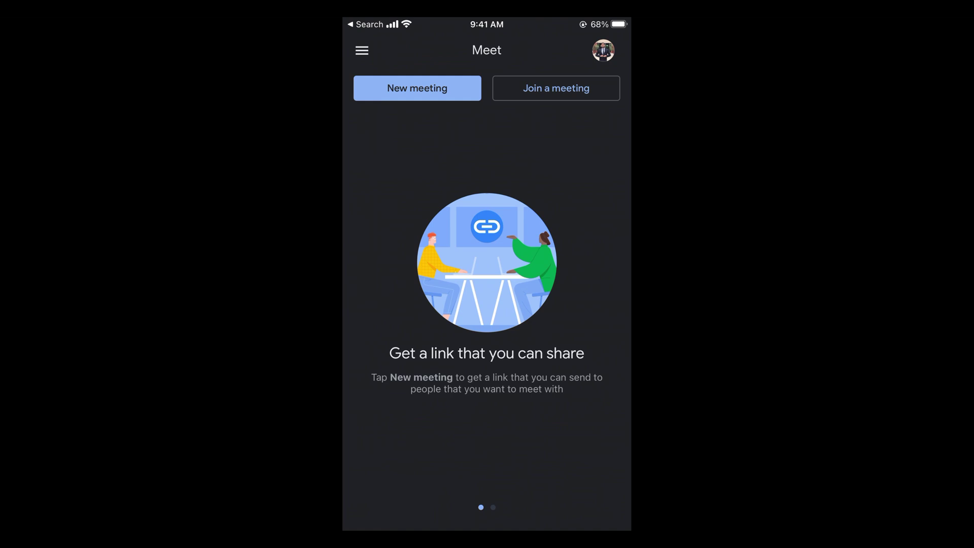
- Open Manage your Google Account from the profile avatar panel in Meet
click(603, 50)
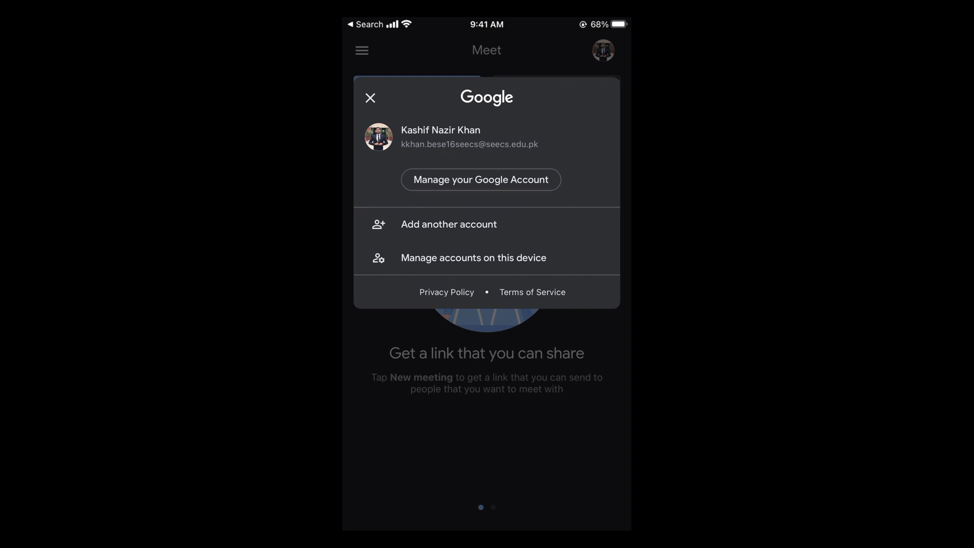
click(481, 179)
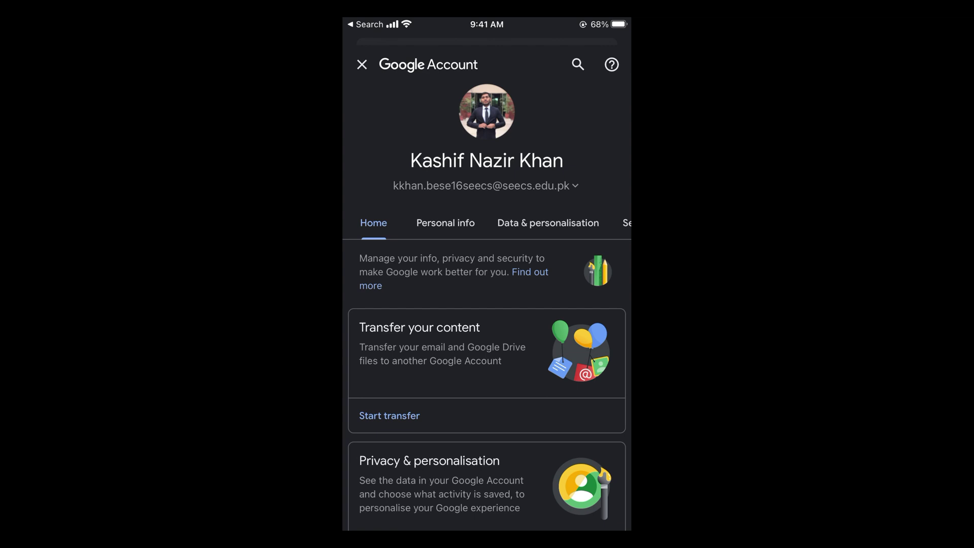
- Open the Name editor from Basic info under Personal info
click(445, 222)
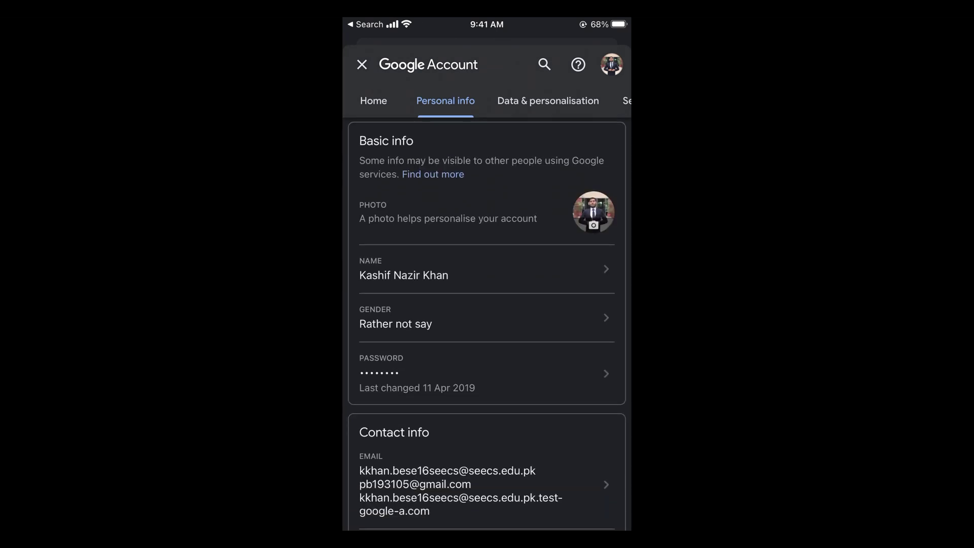
click(487, 269)
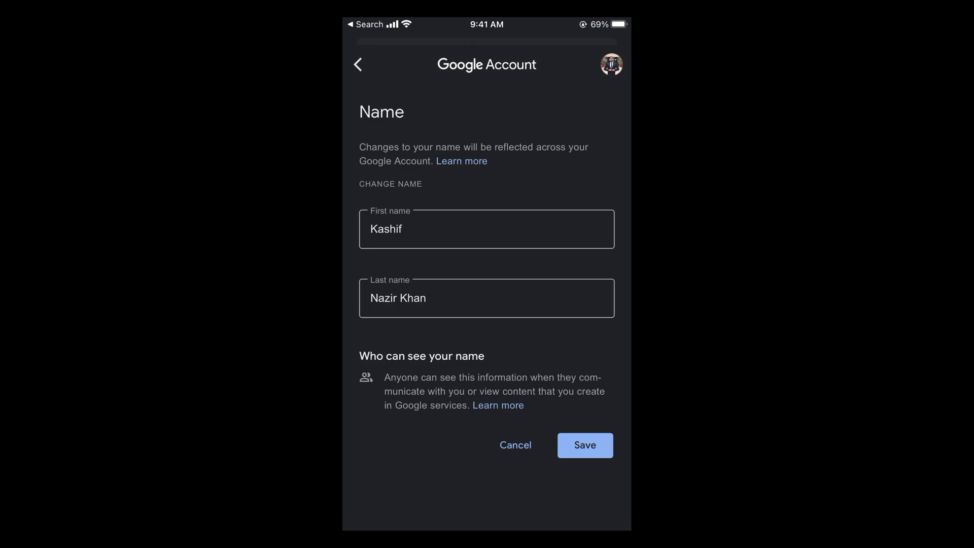
click(487, 297)
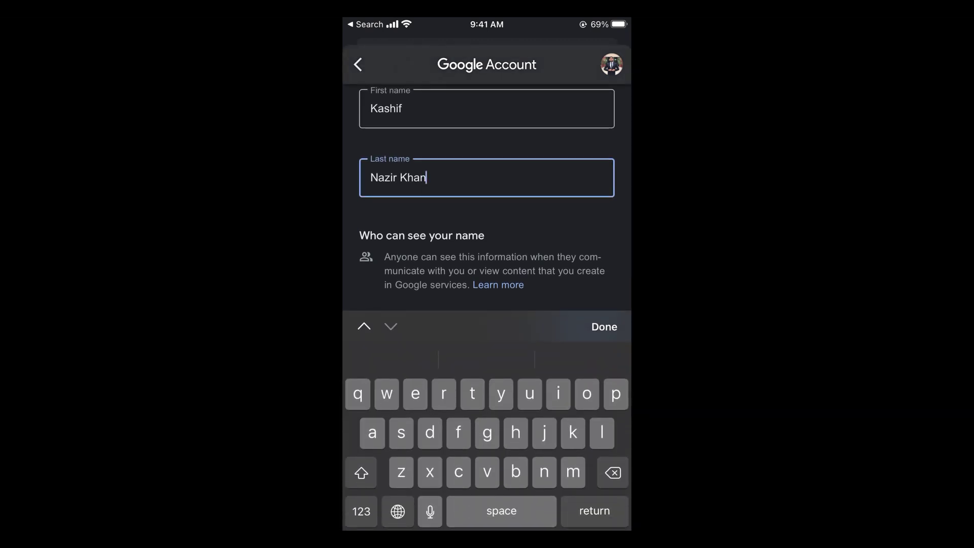
click(604, 327)
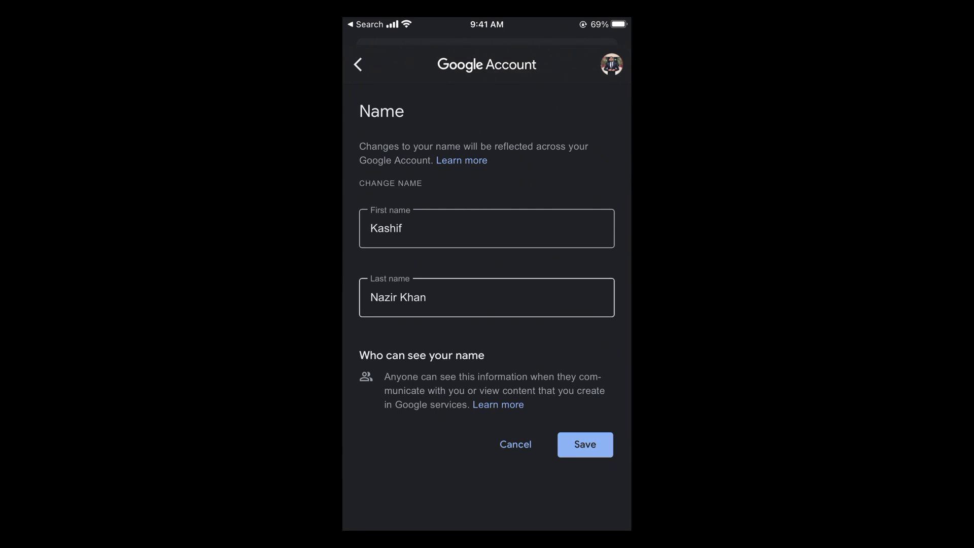
click(584, 444)
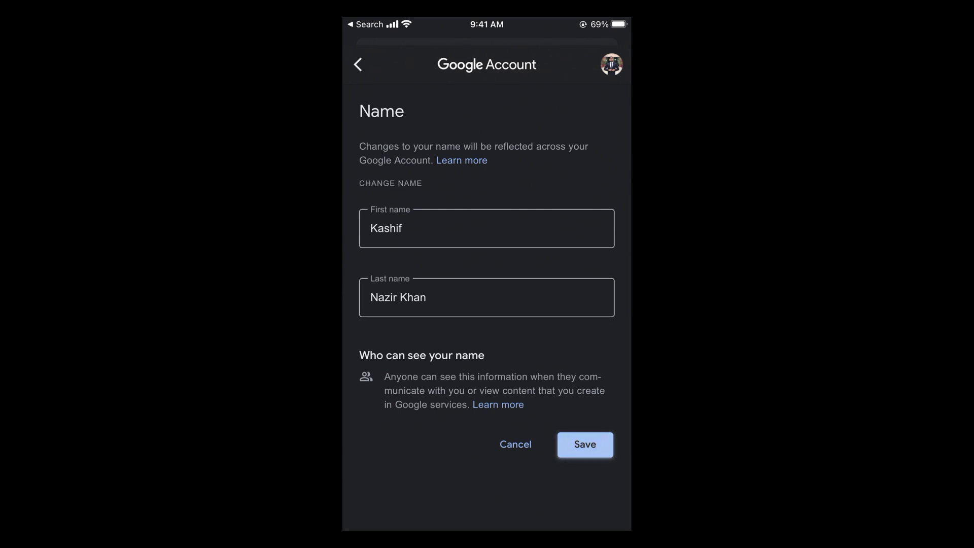
click(487, 297)
key(BackSpace)
key(BackSpace)
key(BackSpace)
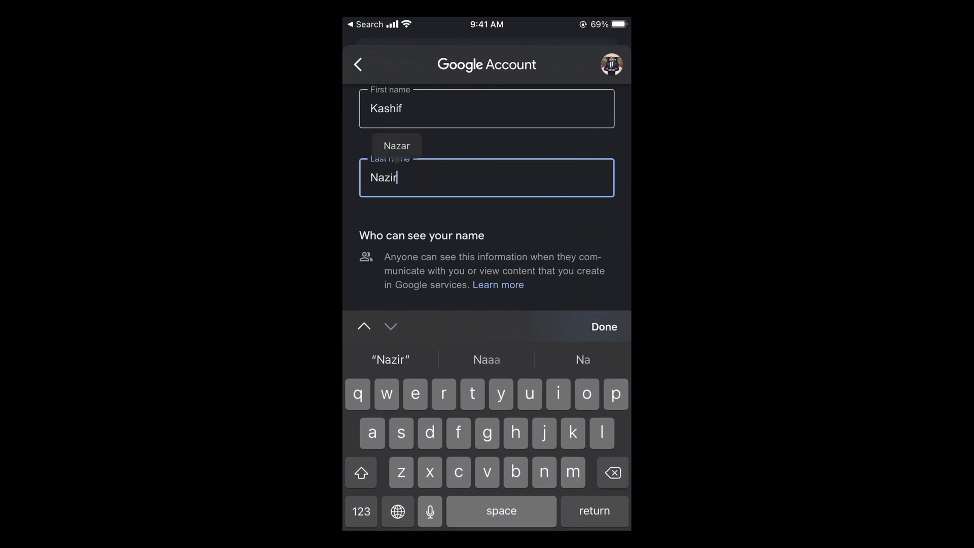
click(604, 327)
- Save the shortened last name 'Nazir'
click(585, 445)
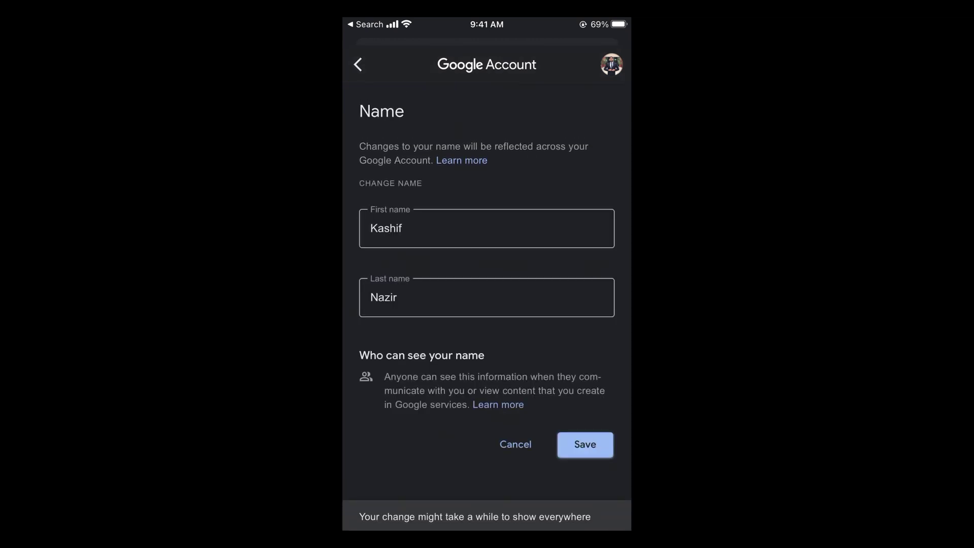